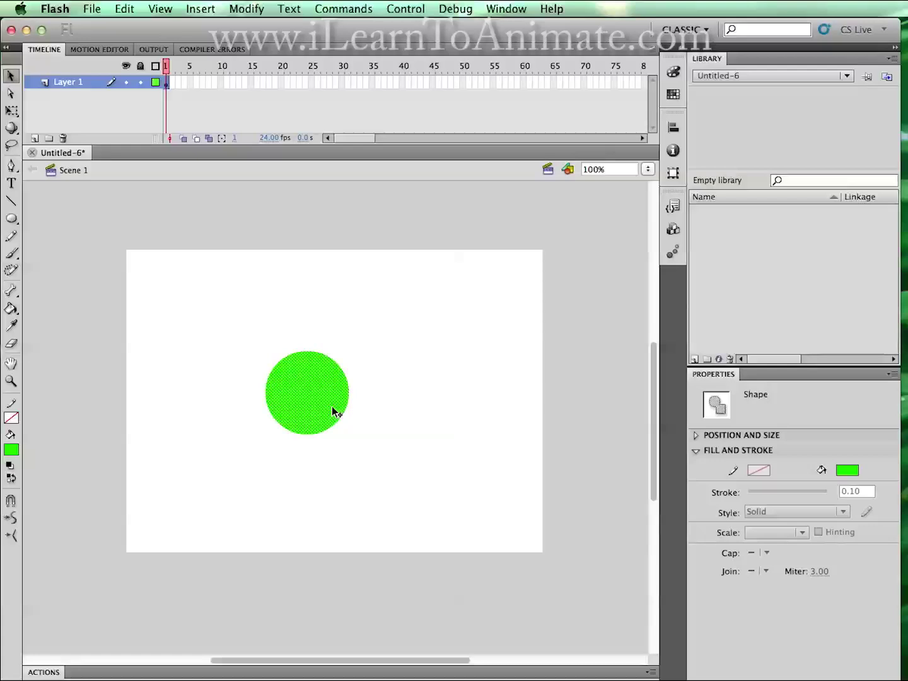
- Select the green circle and drag it from the stage centre toward the upper left
left_click(326, 397, "shift")
left_click(327, 397)
left_click_drag(309, 382, 282, 298)
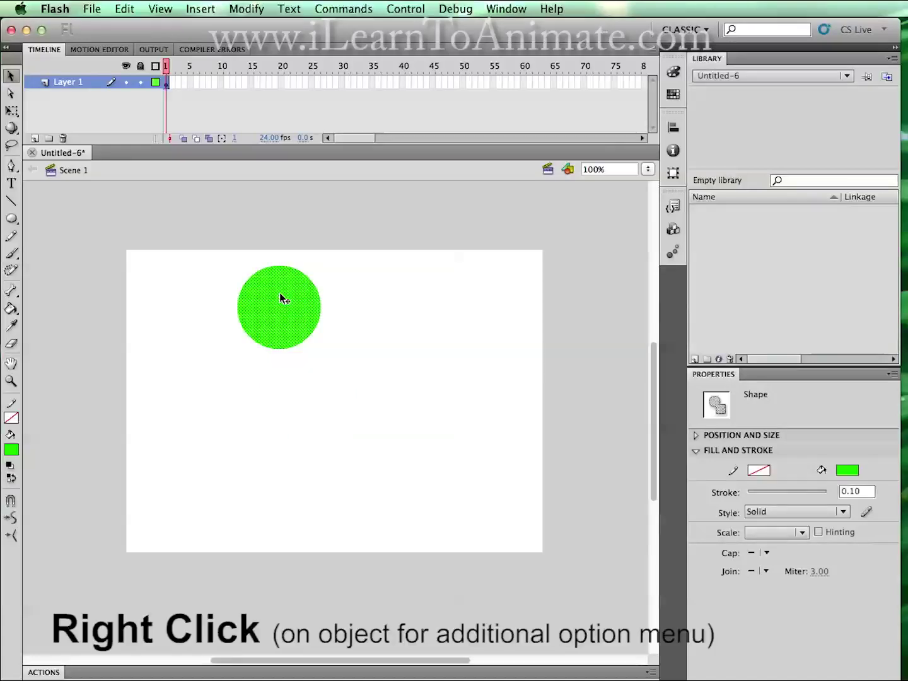
- Convert the circle into a Graphic symbol named 'Green Circle'
right_click(281, 296)
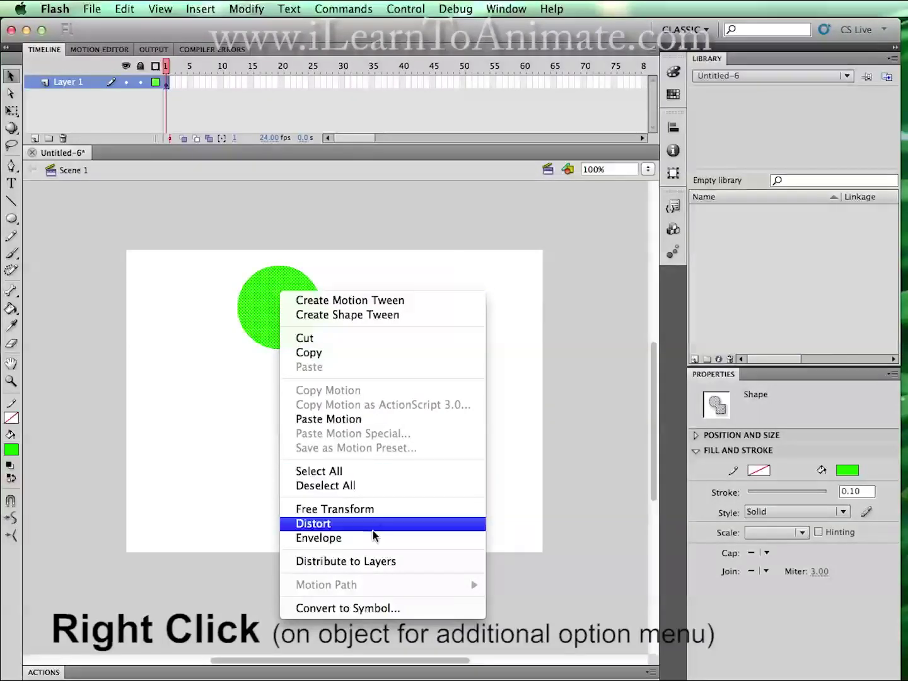
left_click(371, 610)
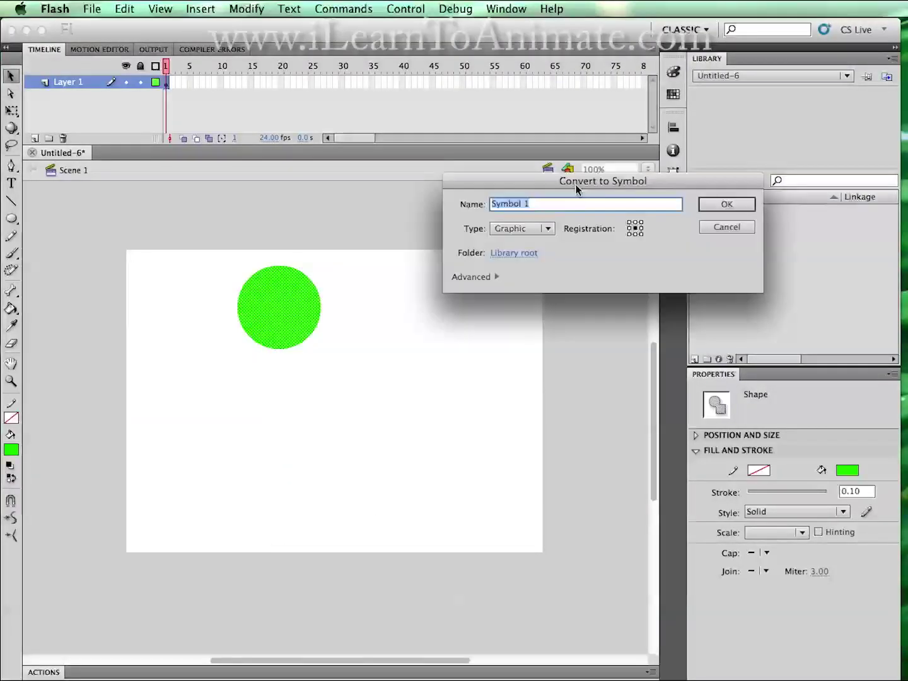
left_click_drag(575, 185, 510, 218)
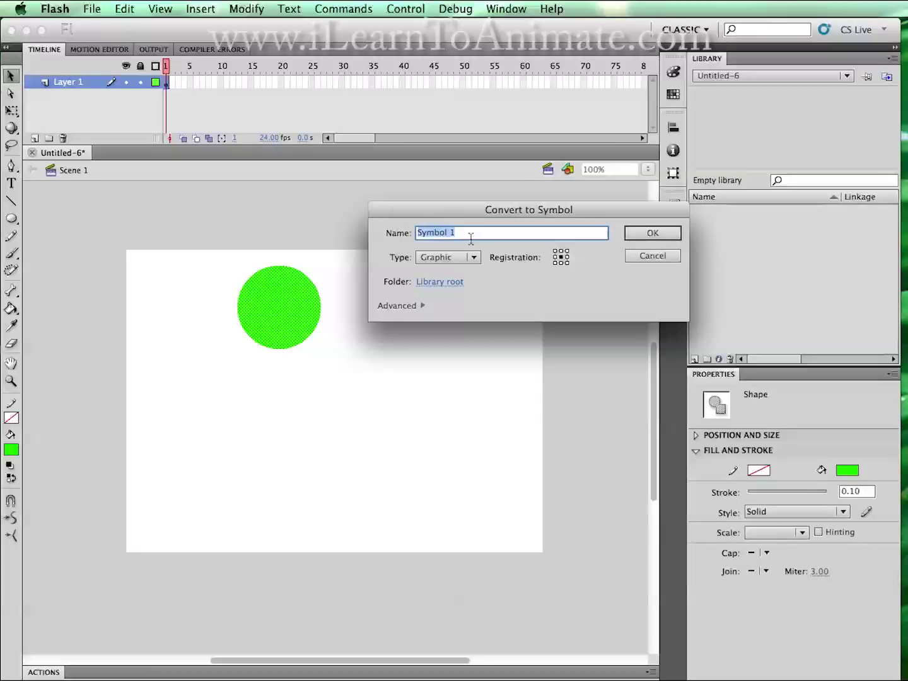
left_click(395, 213)
type("Green Circle")
left_click(443, 265)
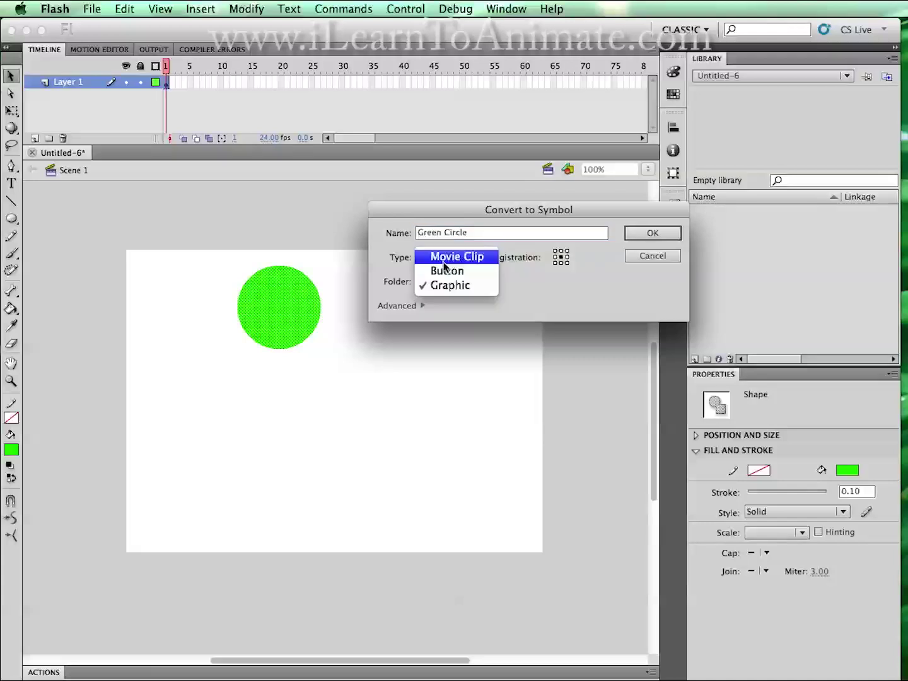
left_click(644, 240)
left_click(646, 236)
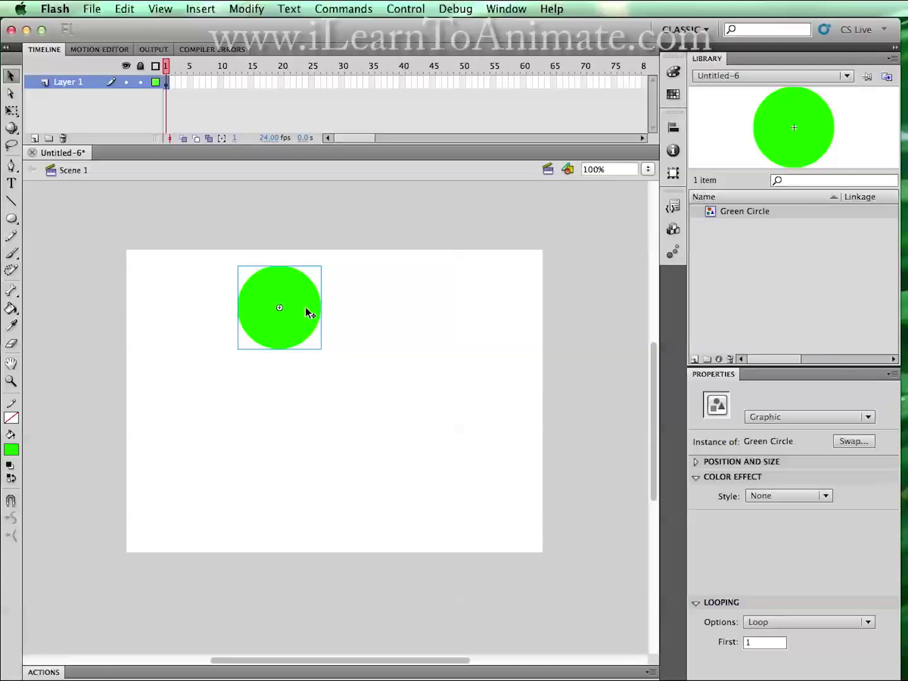
- Select the Green Circle instance on the stage
left_click(413, 307)
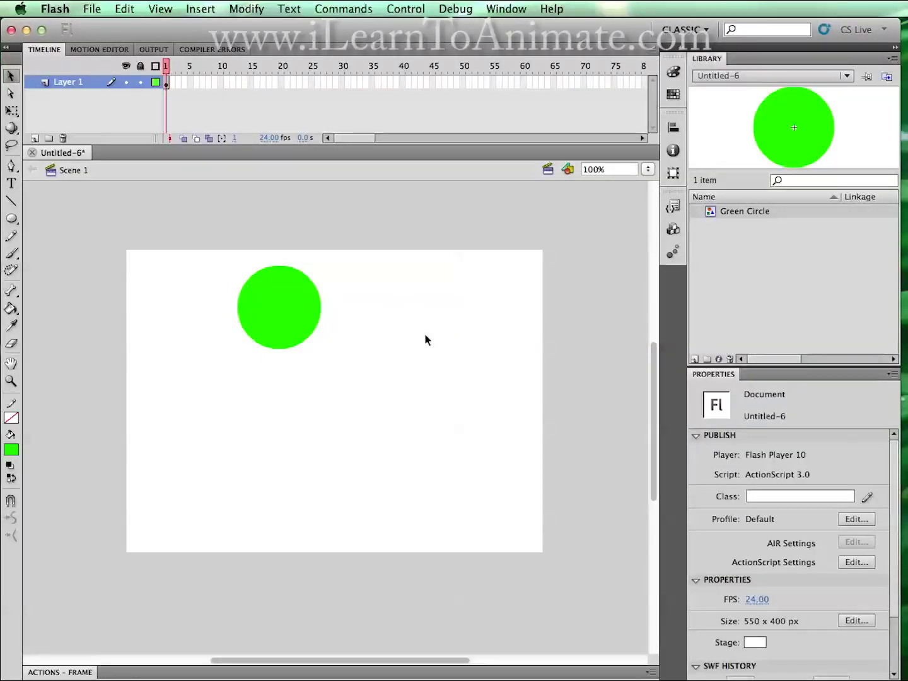
left_click(301, 304)
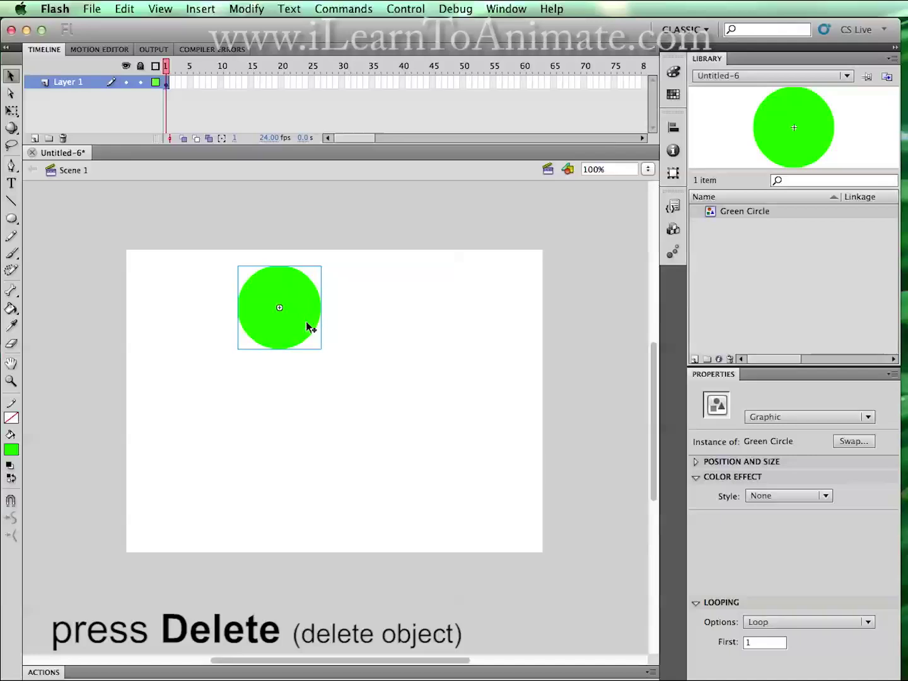
- Delete the instance, drag three Green Circle copies from the library side by side, and select the leftmost
key("Delete")
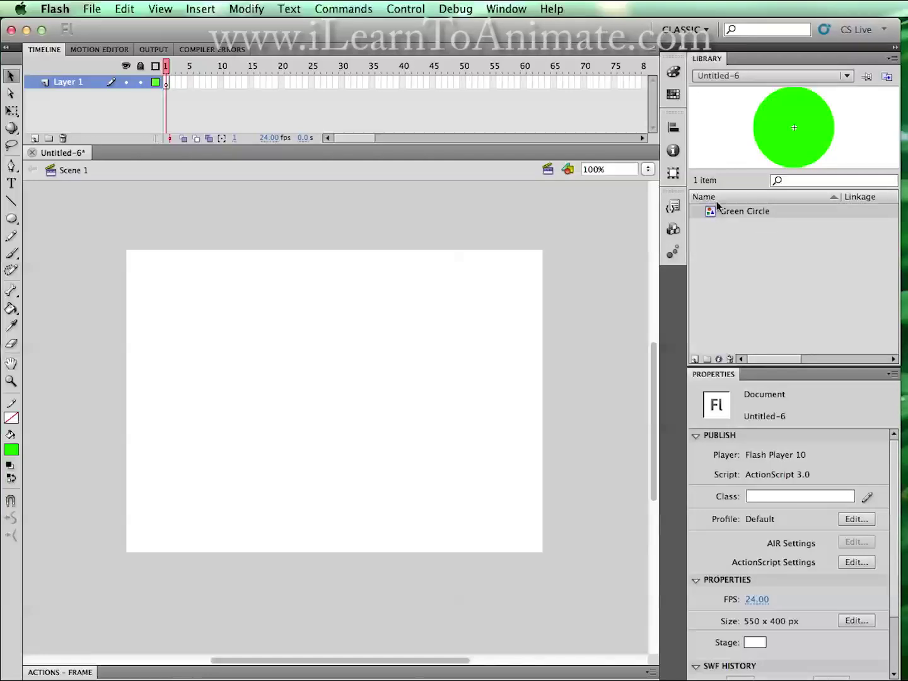
left_click_drag(731, 216, 280, 421)
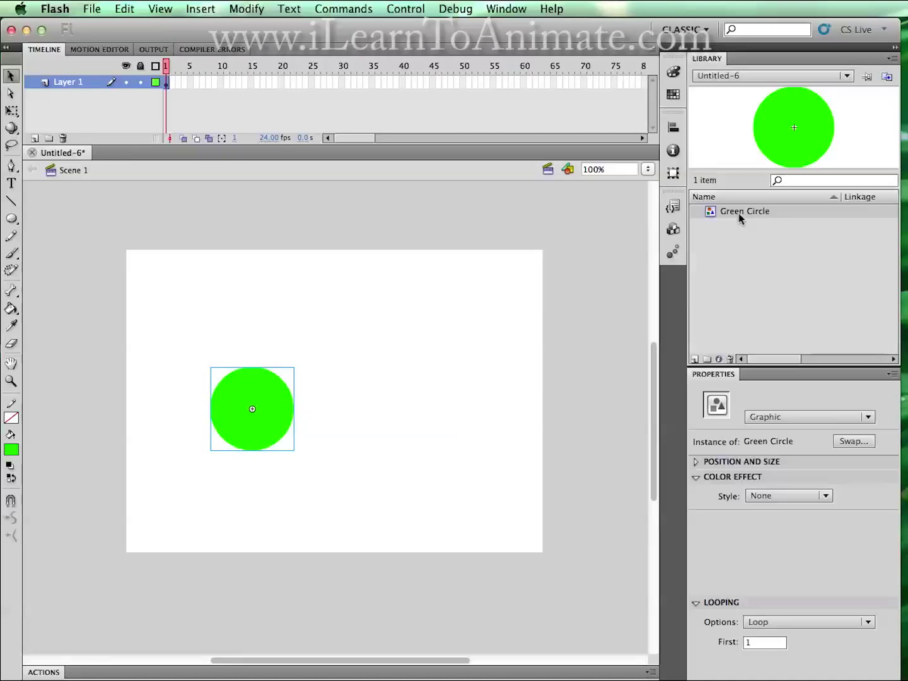
left_click_drag(738, 212, 364, 390)
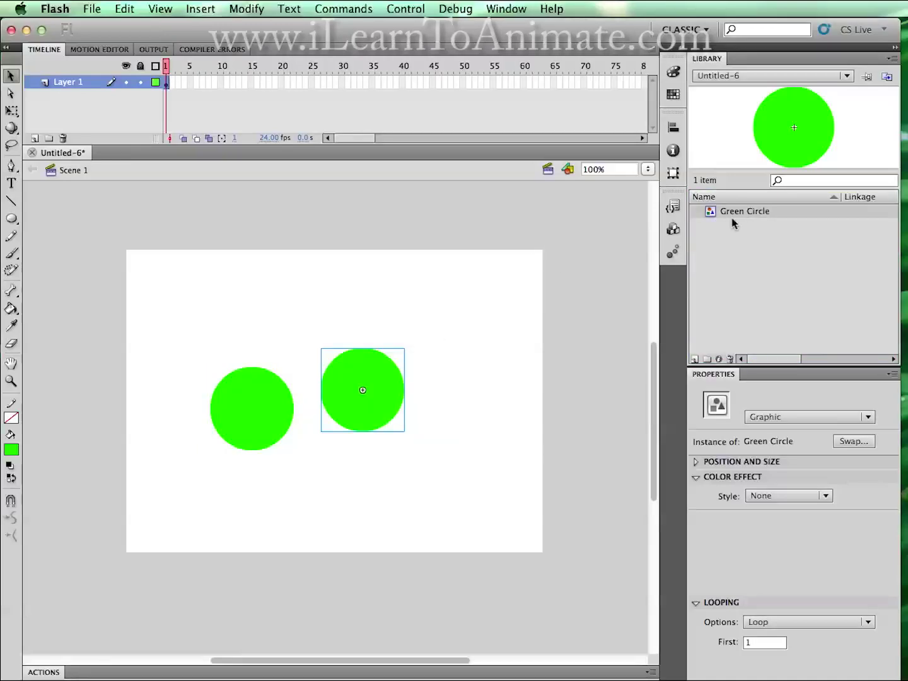
left_click_drag(731, 219, 464, 408)
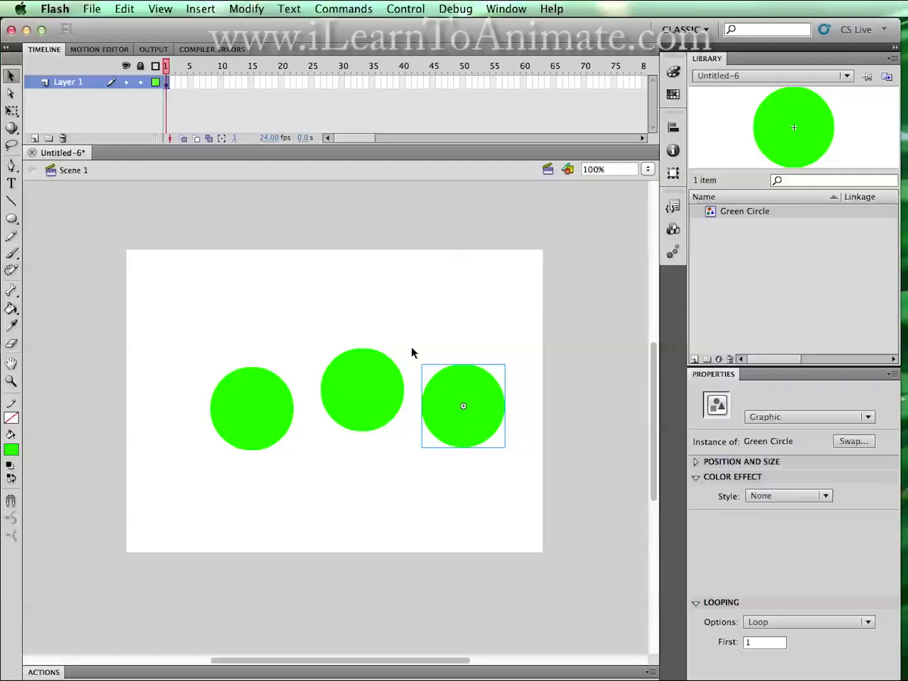
left_click(271, 410)
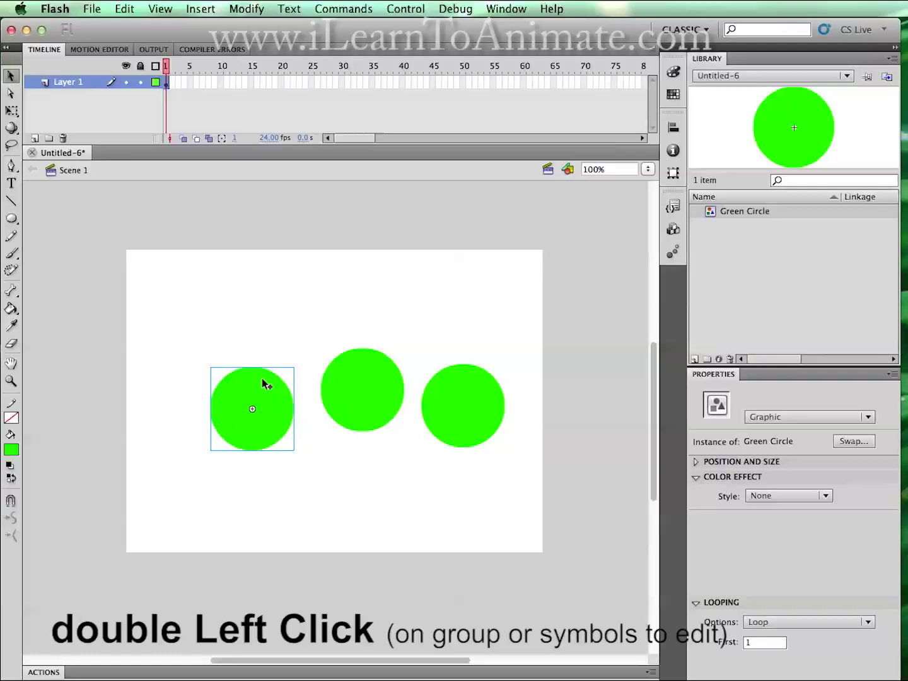
- Inside the Green Circle symbol, change the circle's fill colour to dark green #006600
double_click(270, 393)
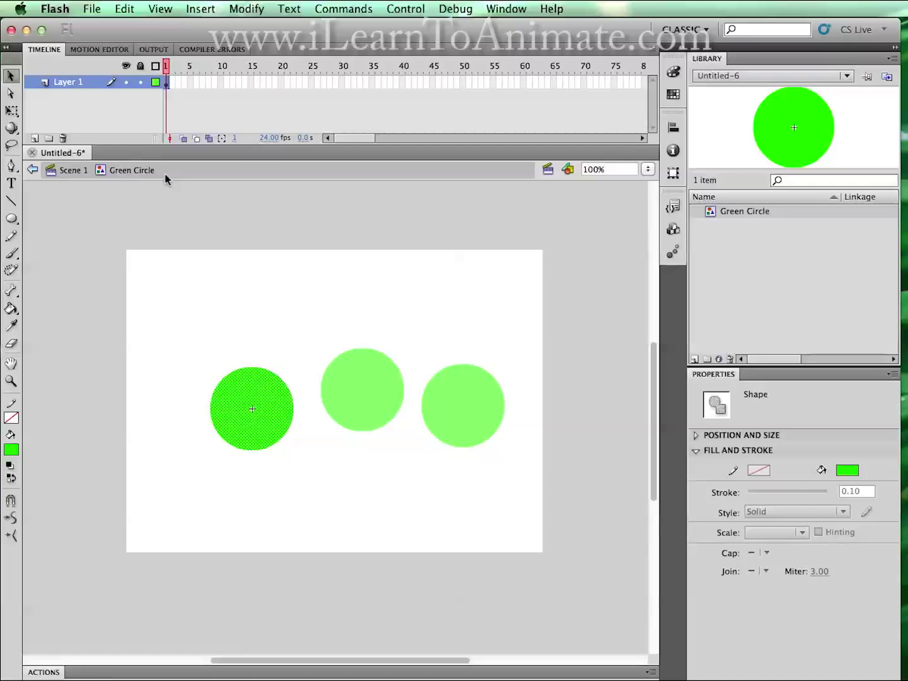
left_click(300, 457)
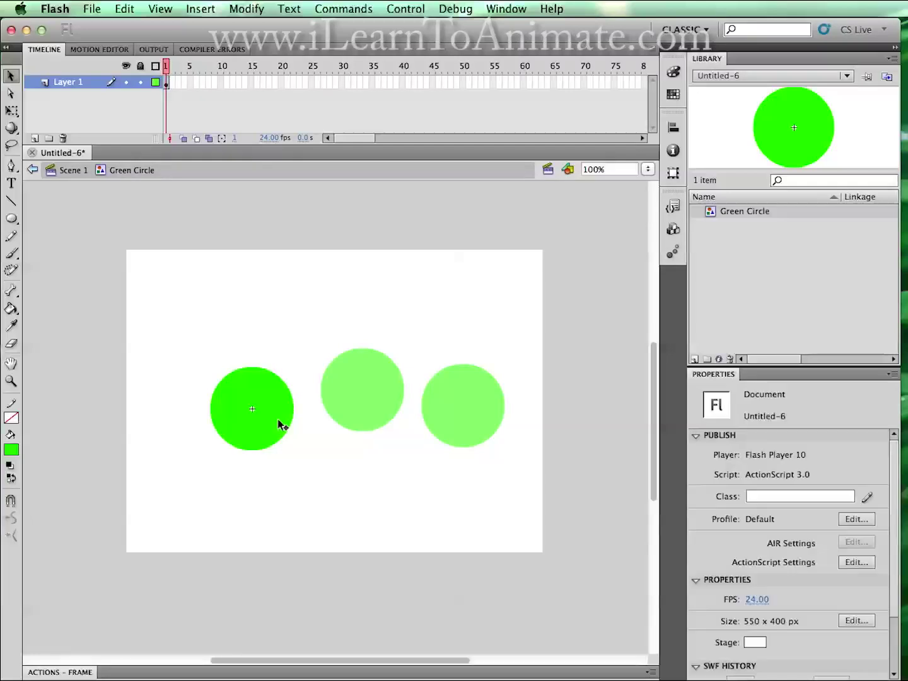
left_click(278, 419)
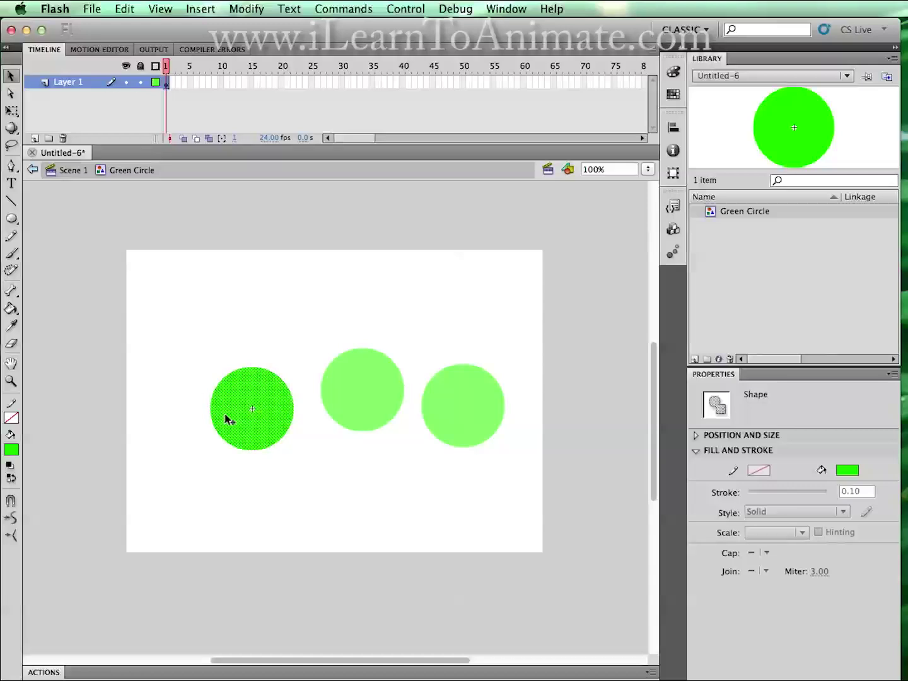
left_click(276, 324)
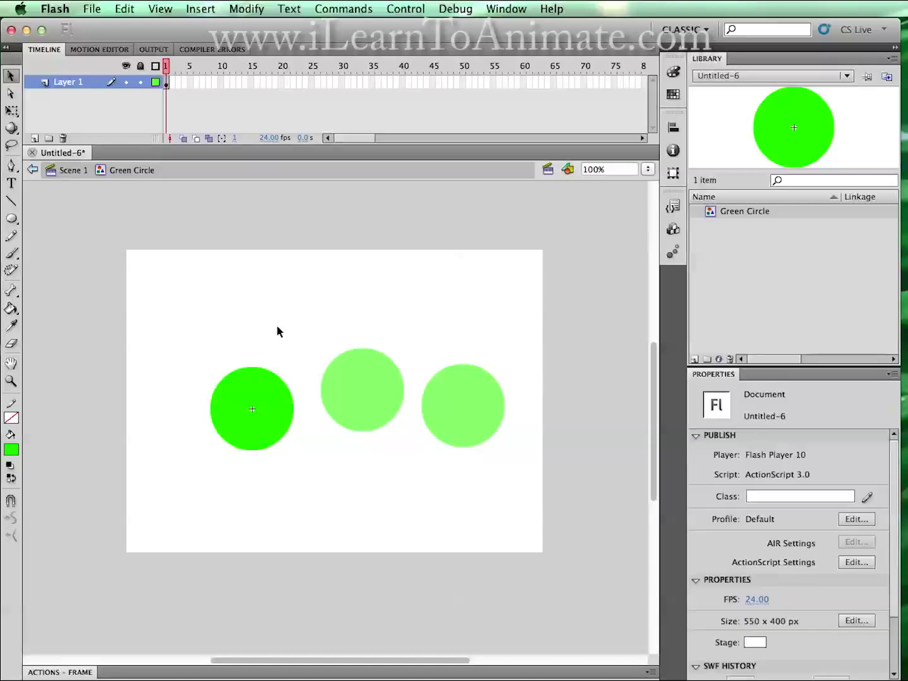
left_click(276, 405)
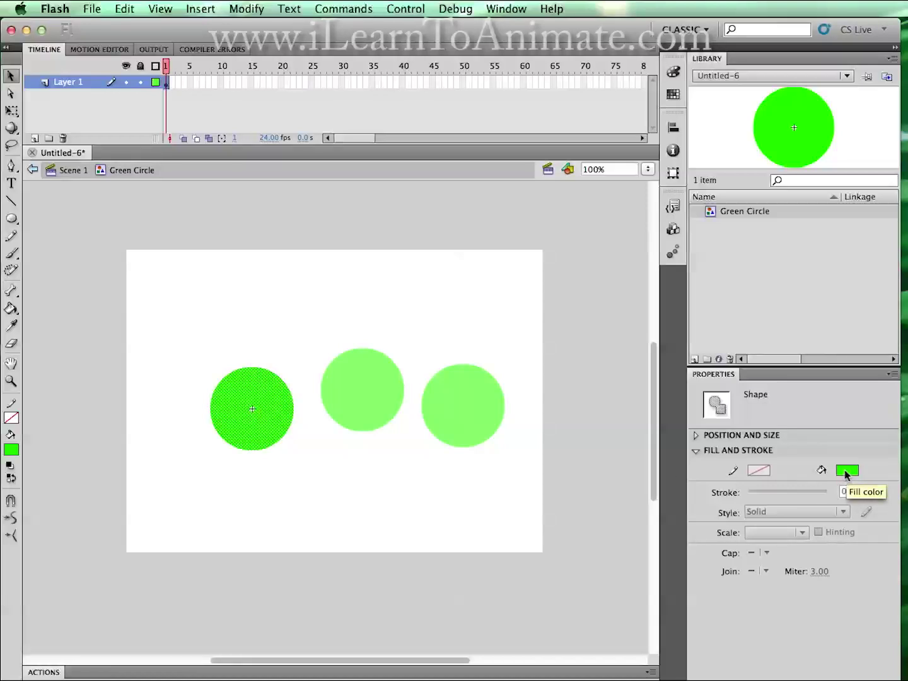
left_click(844, 470)
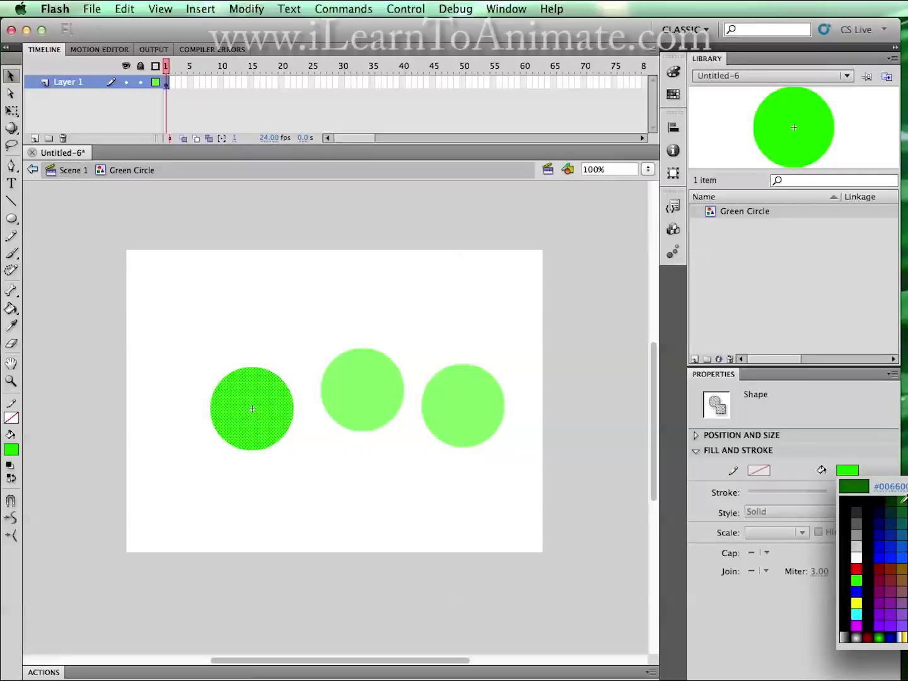
left_click(903, 498)
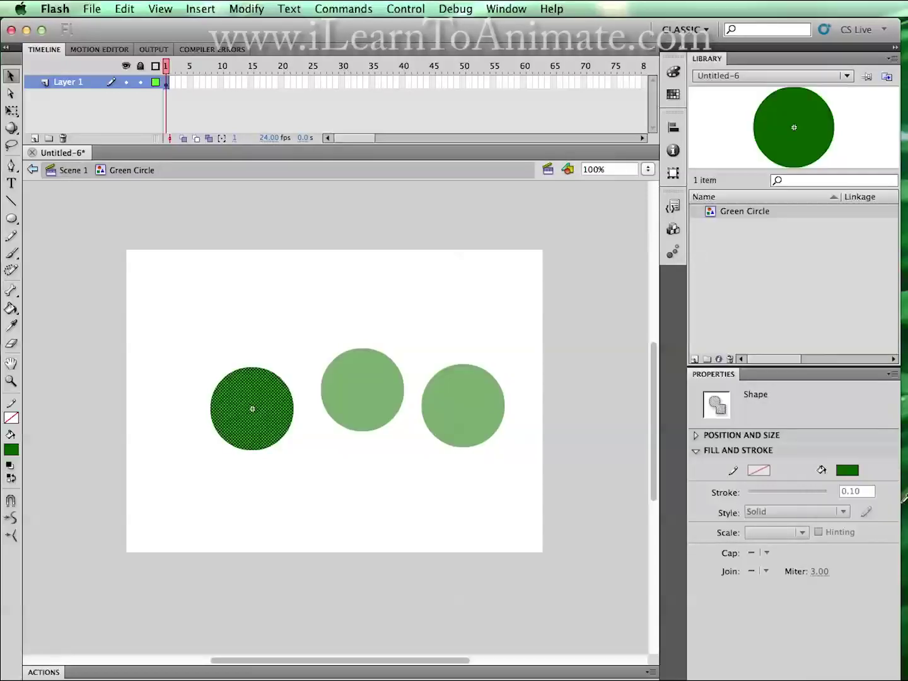
- Back in Scene 1, inspect the left, middle and right dark-green instances, then deselect all
left_click(73, 171)
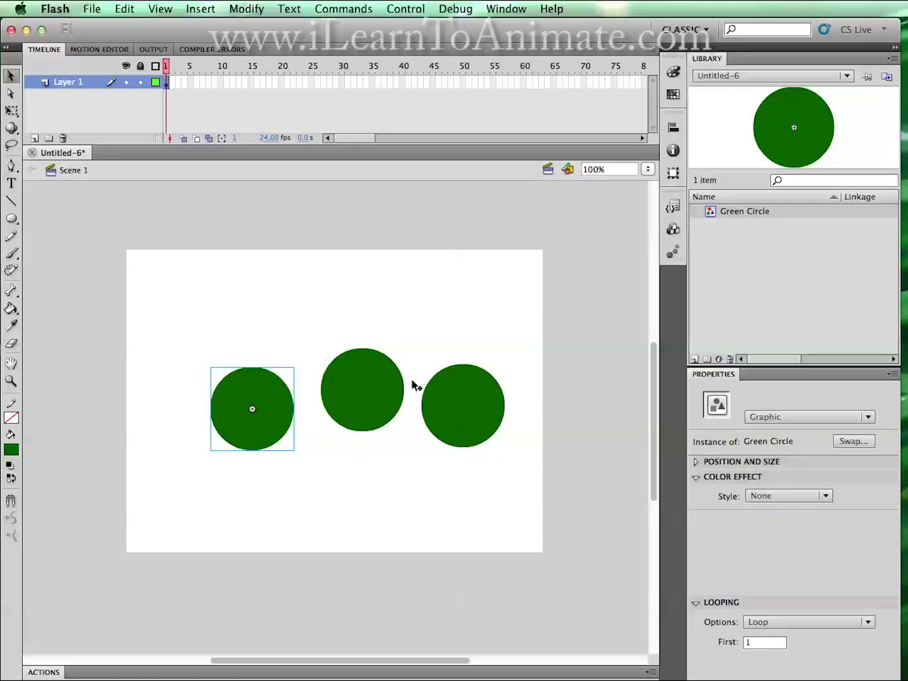
left_click(385, 387)
left_click(462, 390)
left_click(351, 378)
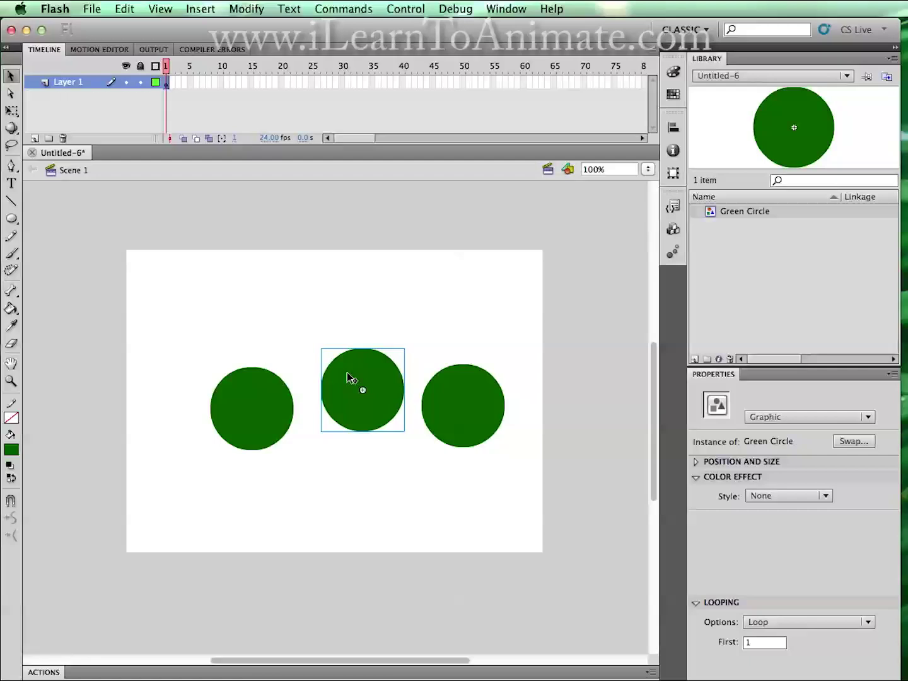
left_click(296, 390)
left_click(291, 387)
left_click(338, 372)
left_click(451, 386)
left_click(343, 377)
left_click(271, 394)
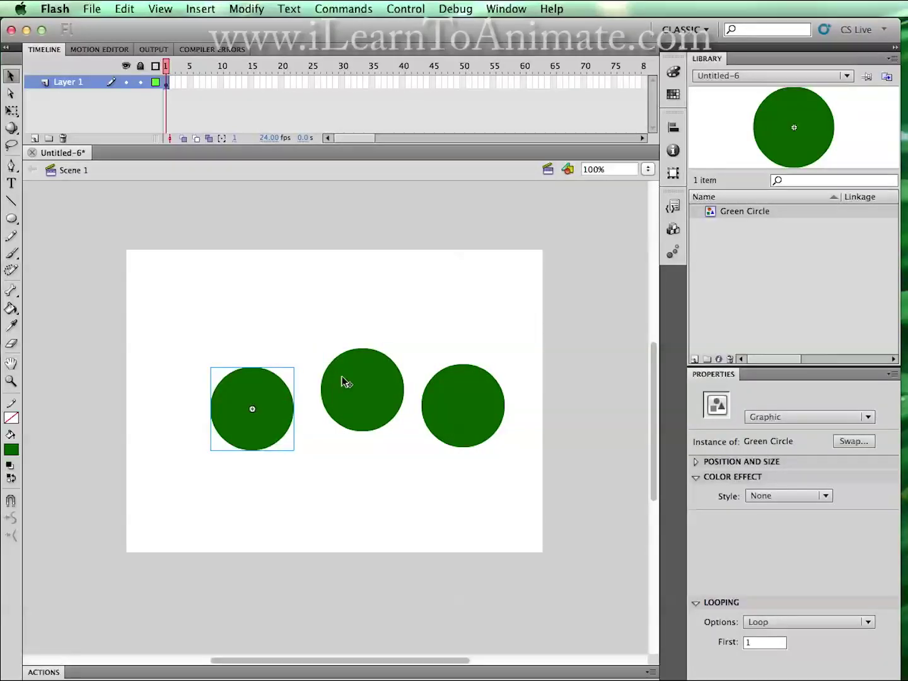
left_click(344, 381)
left_click(448, 391)
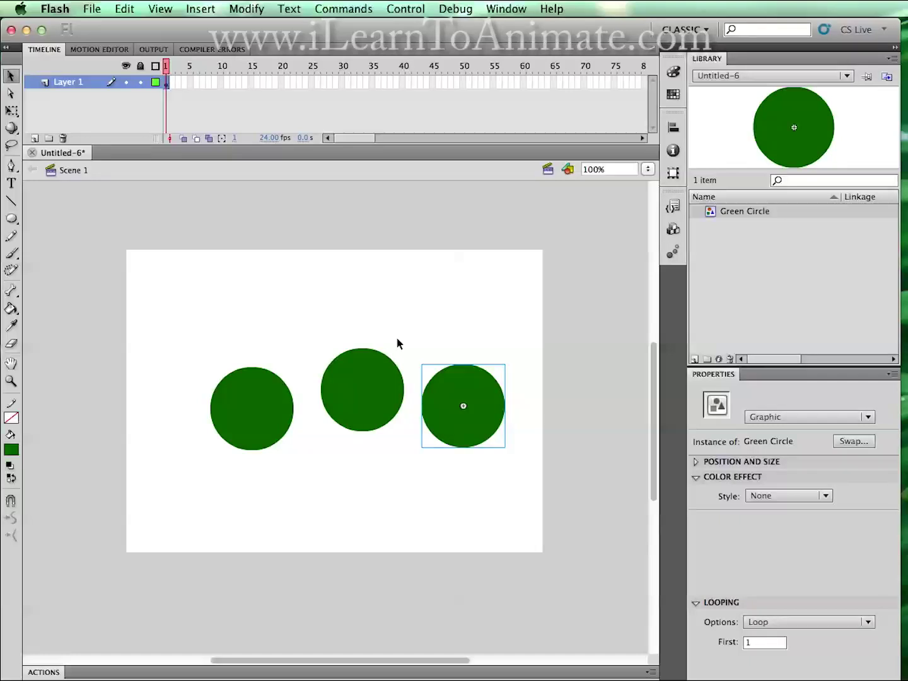
left_click(519, 410)
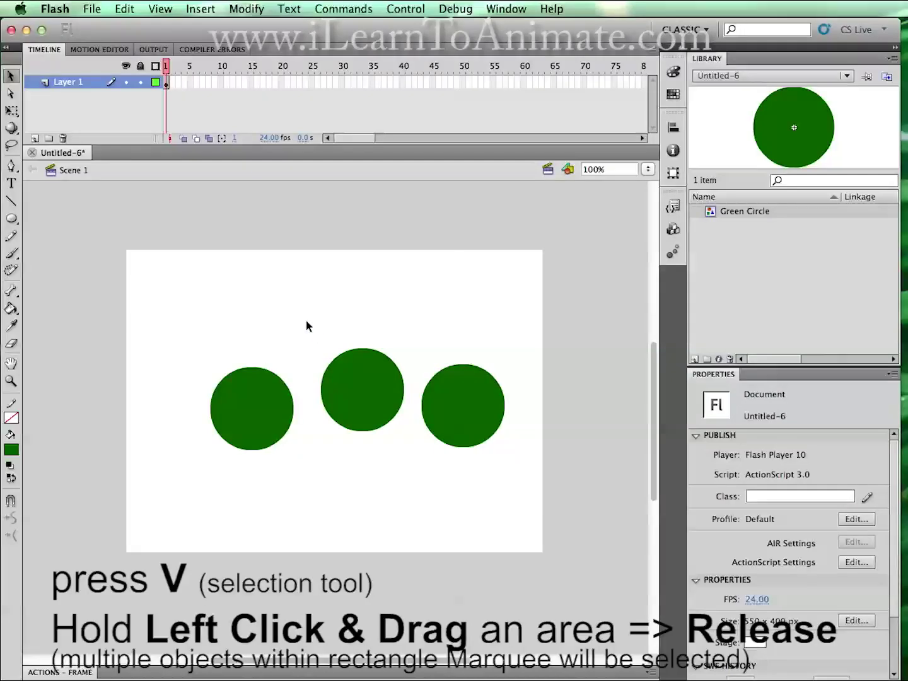
- Delete the middle and right circles and move the left circle to the lower centre
left_click_drag(306, 322, 528, 457)
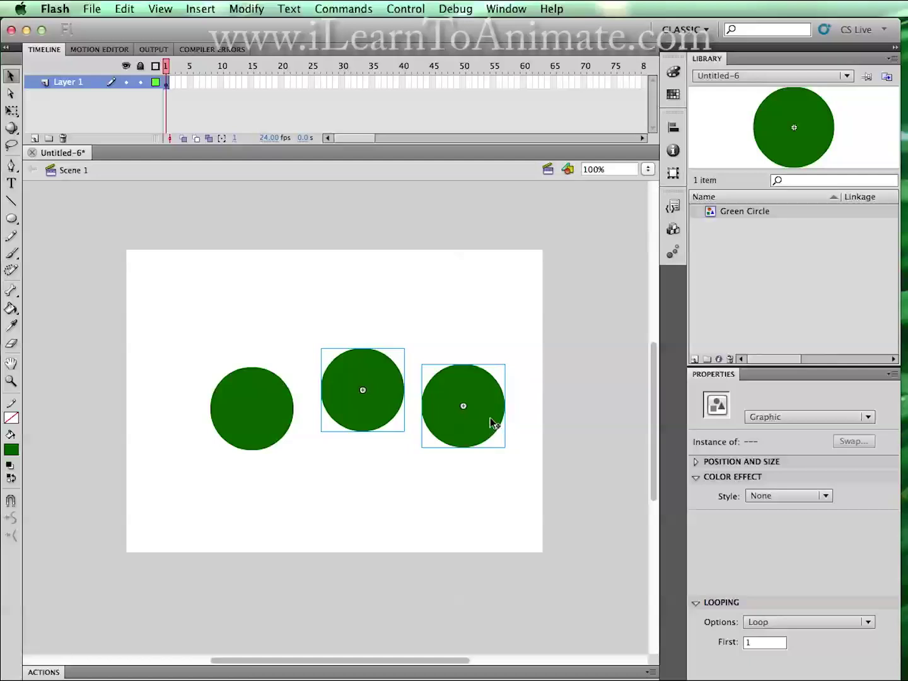
key("Delete")
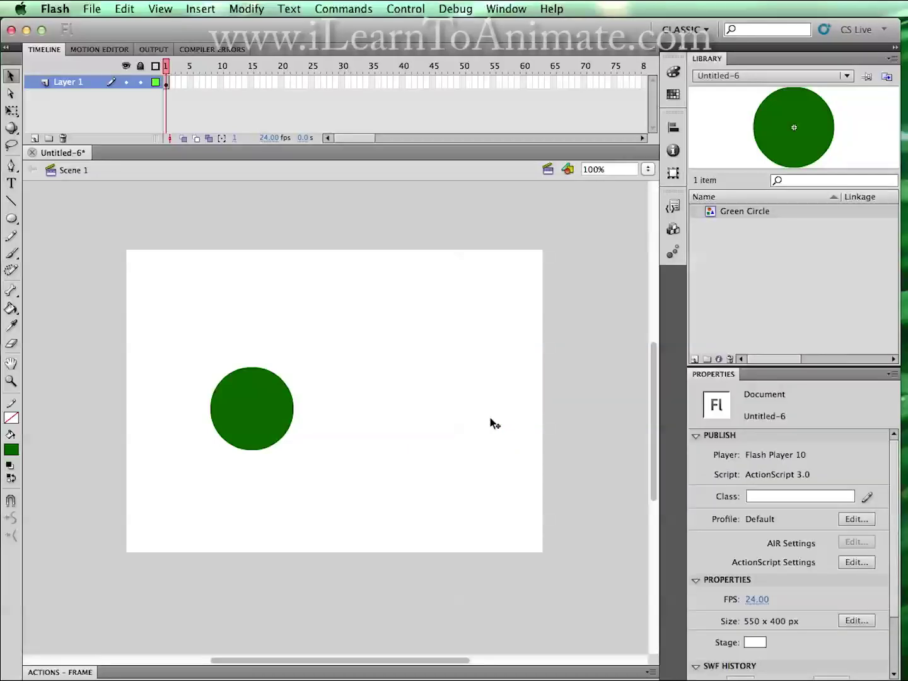
left_click_drag(282, 398, 367, 470)
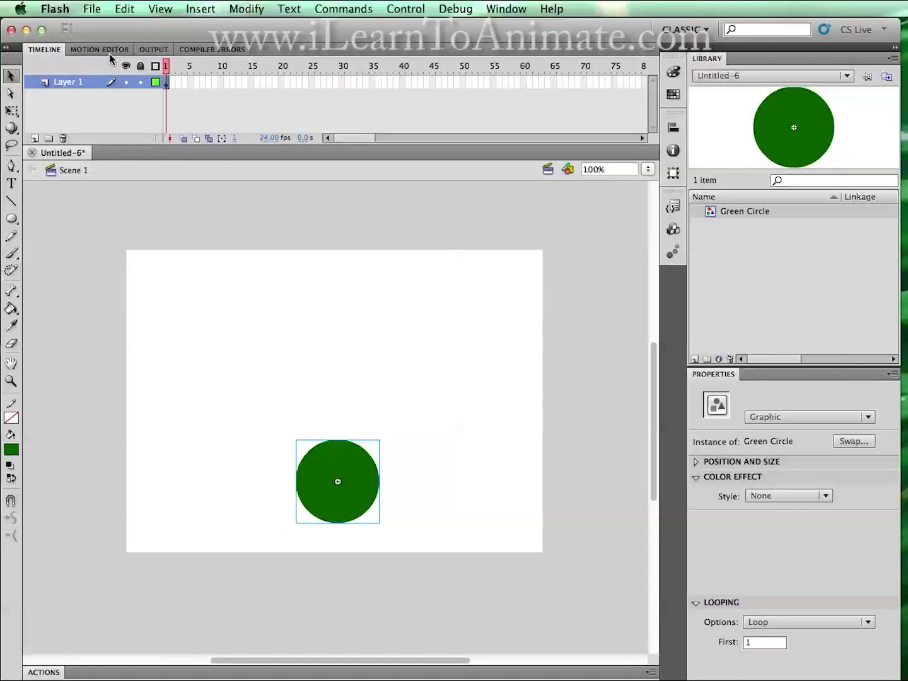
- Save the document under the name bouncing_ball_01.fla in the images folder
left_click(91, 8)
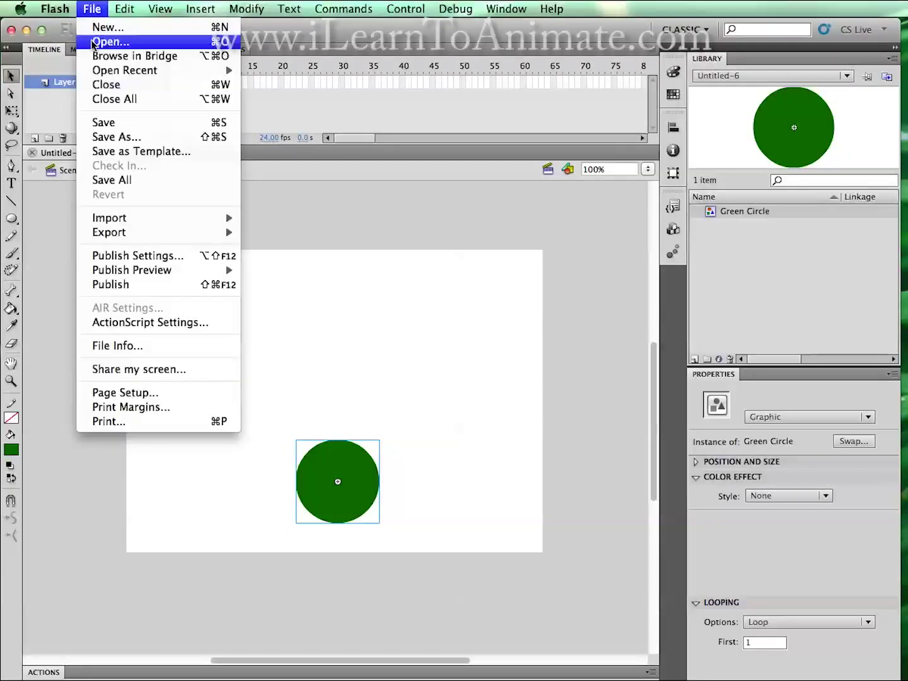
left_click(118, 124)
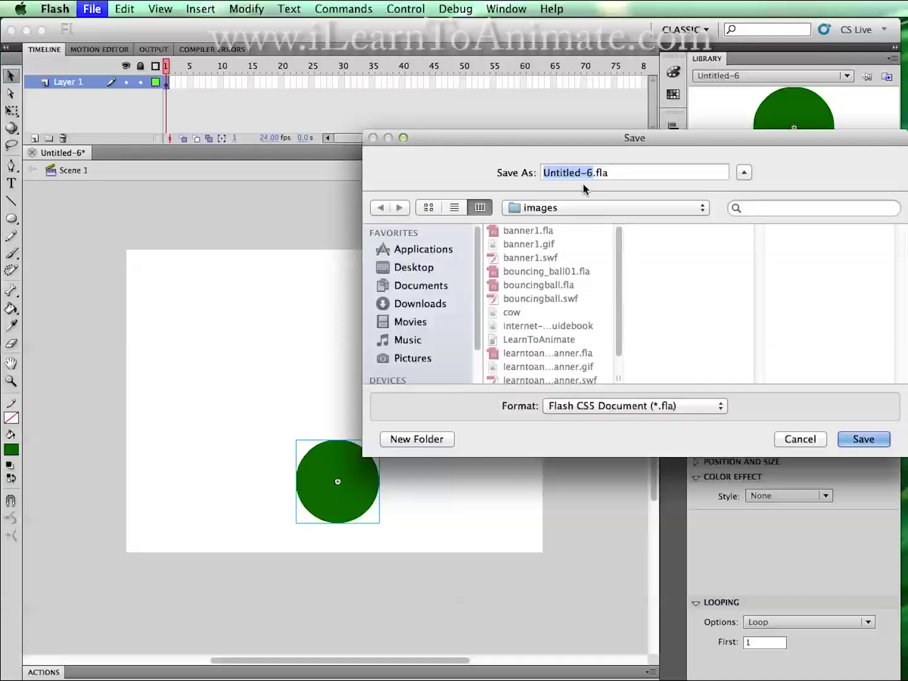
left_click_drag(598, 138, 577, 138)
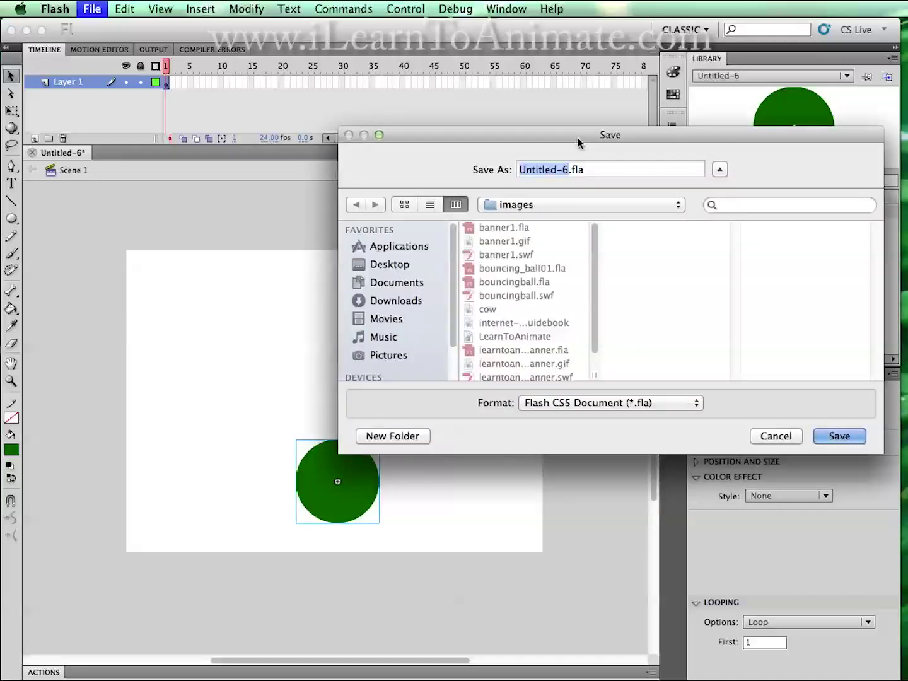
type("bounc")
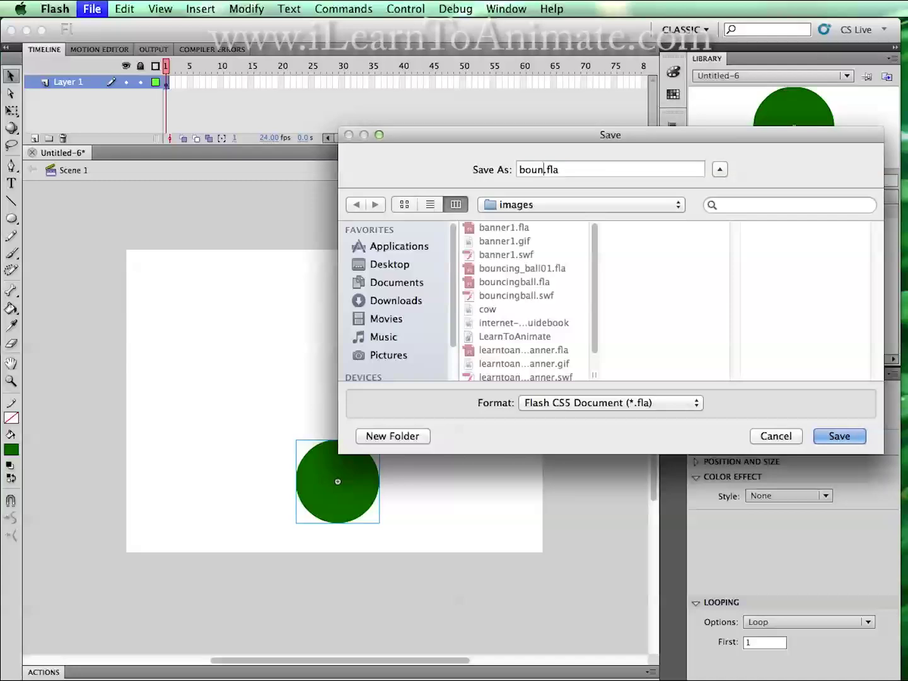
type("ing_ball")
type("_01")
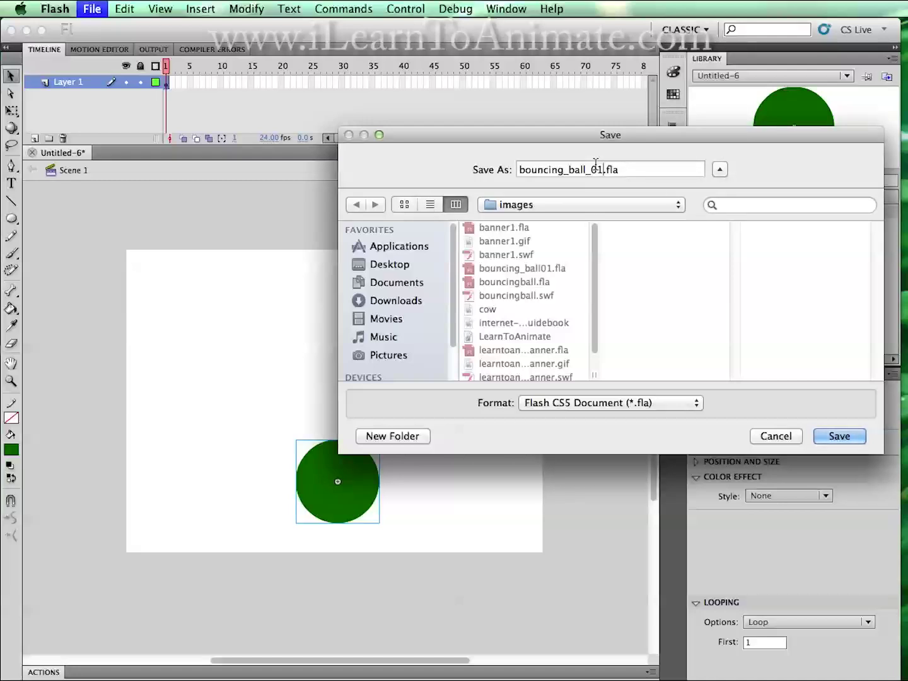
left_click(596, 163)
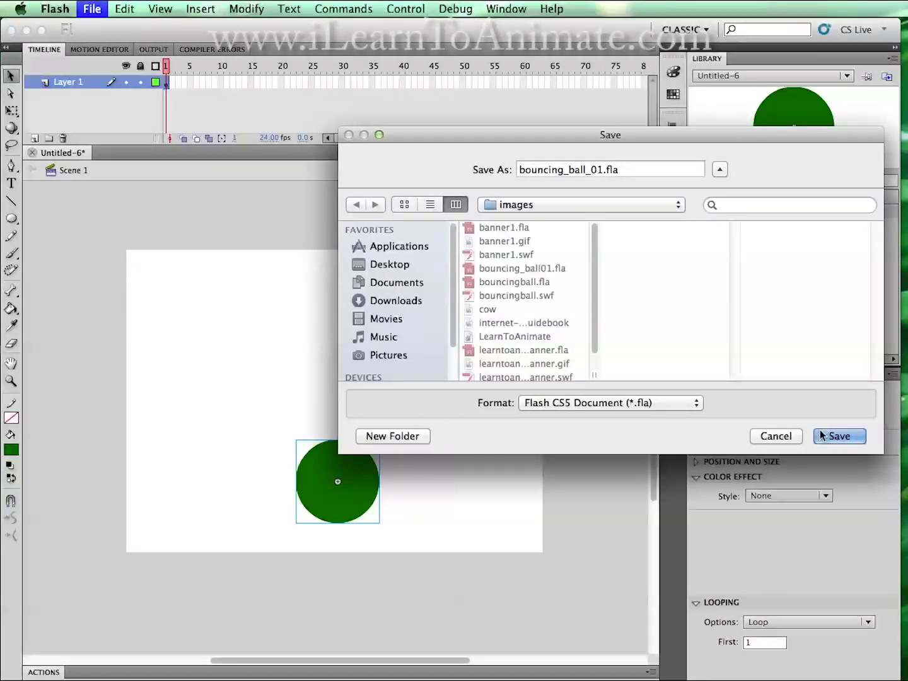
left_click(839, 437)
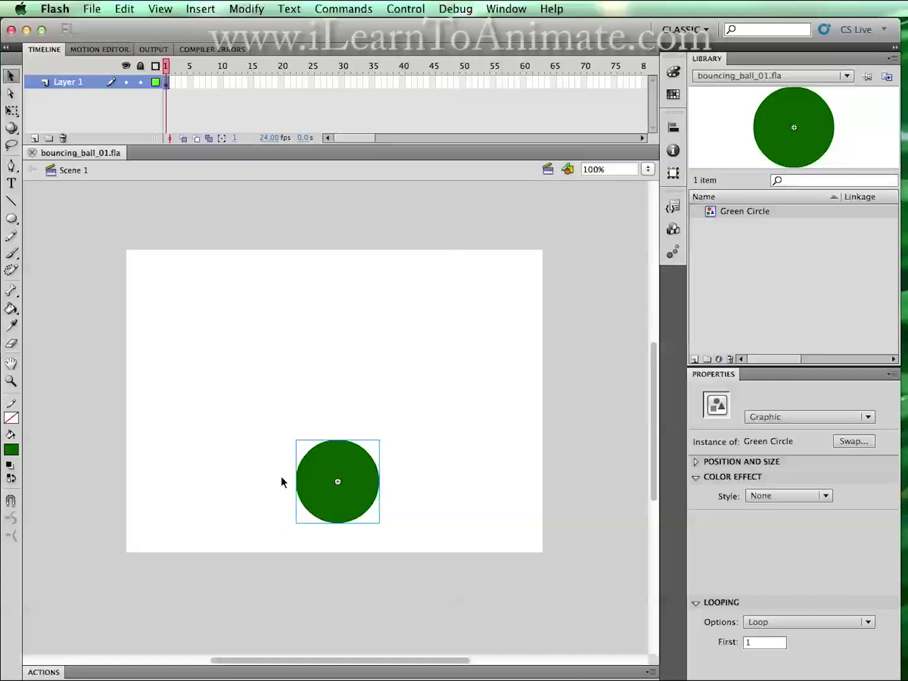